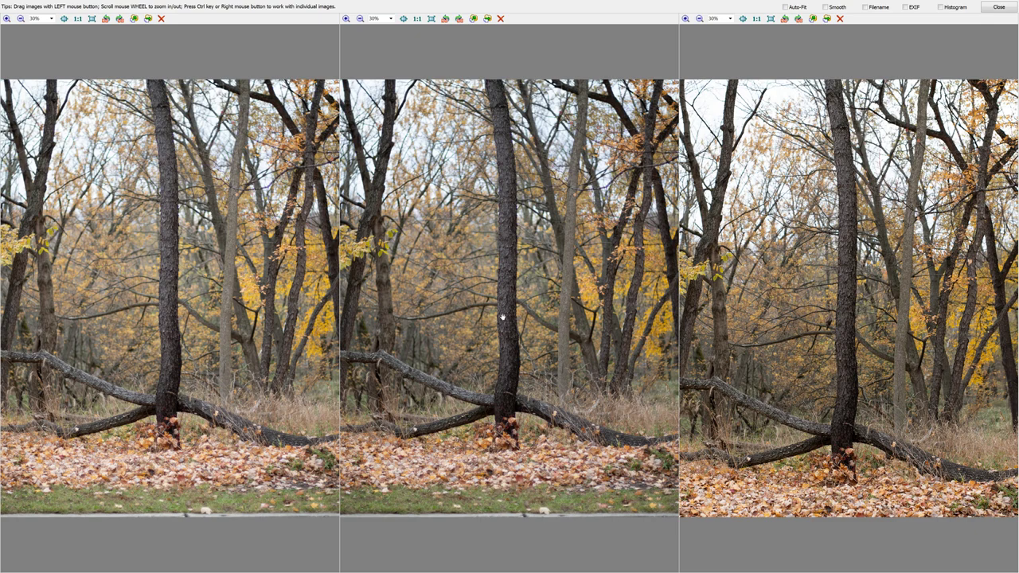
Step: Zoom all three compared tree photos from 30% to 175% with the mouse wheel
scroll(466, 296, up, 8)
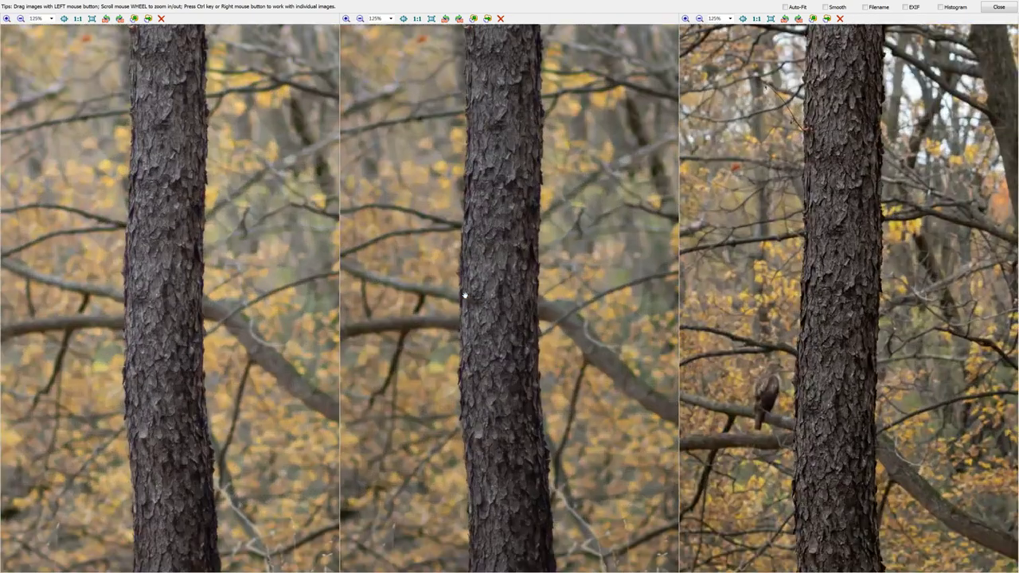
scroll(465, 297, up, 3)
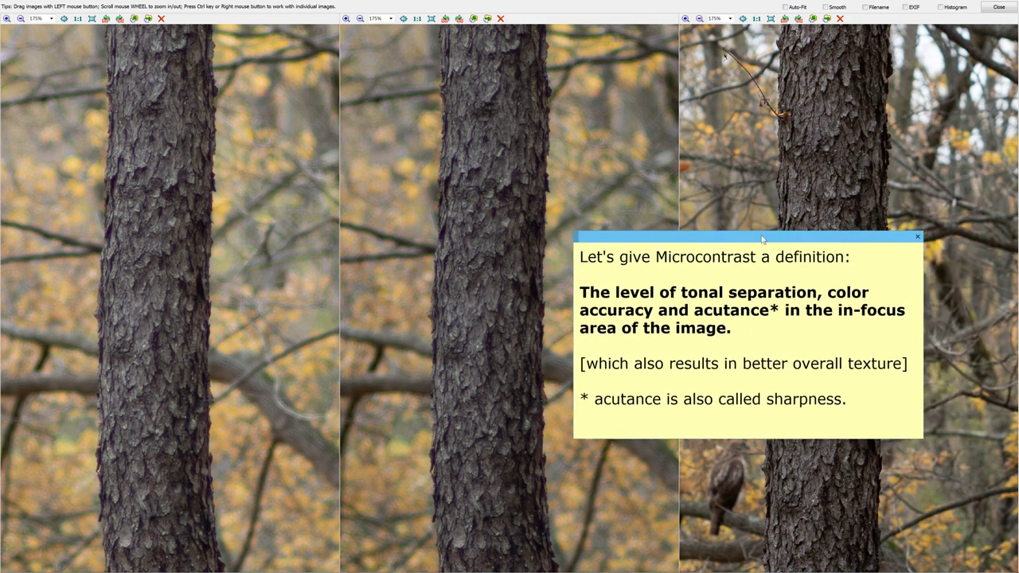
Step: Bring the sticky note defining microcontrast into focus over the tree comparison
click(565, 246)
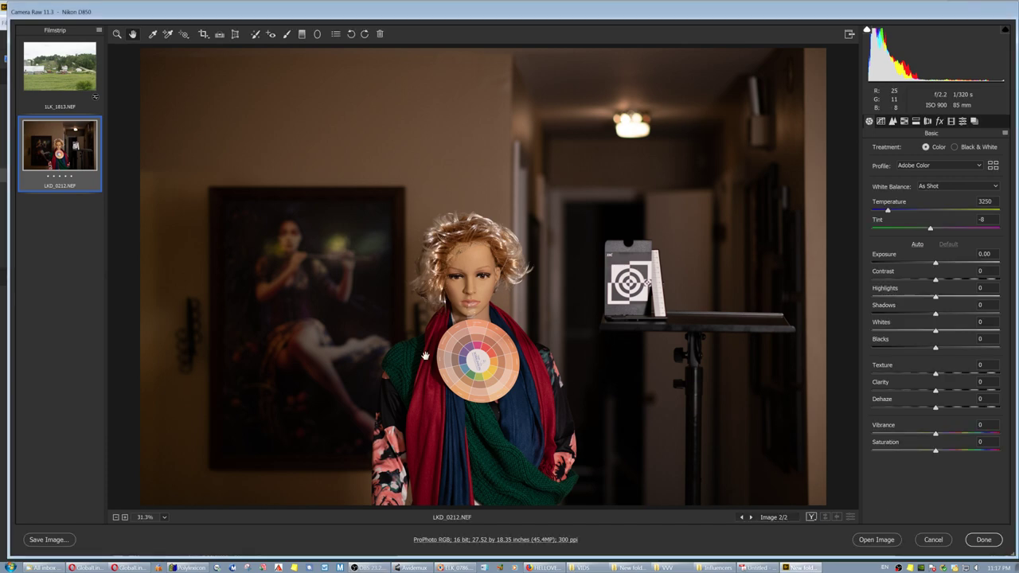
Step: Zoom the colour wheel to 200%, back to 100%, then pan to the mannequin's face
click(117, 33)
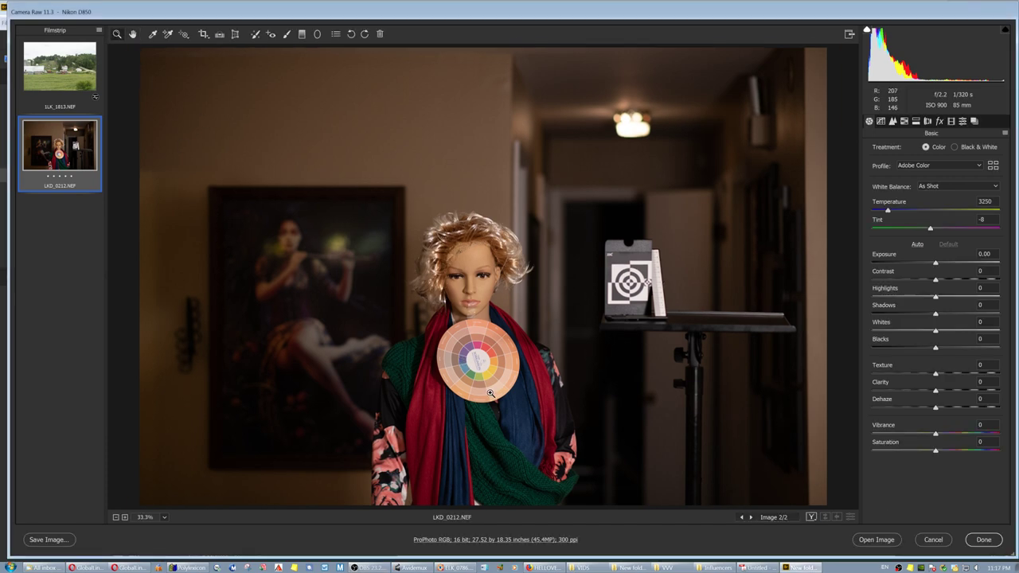
click(476, 338)
click(477, 339)
click(490, 221)
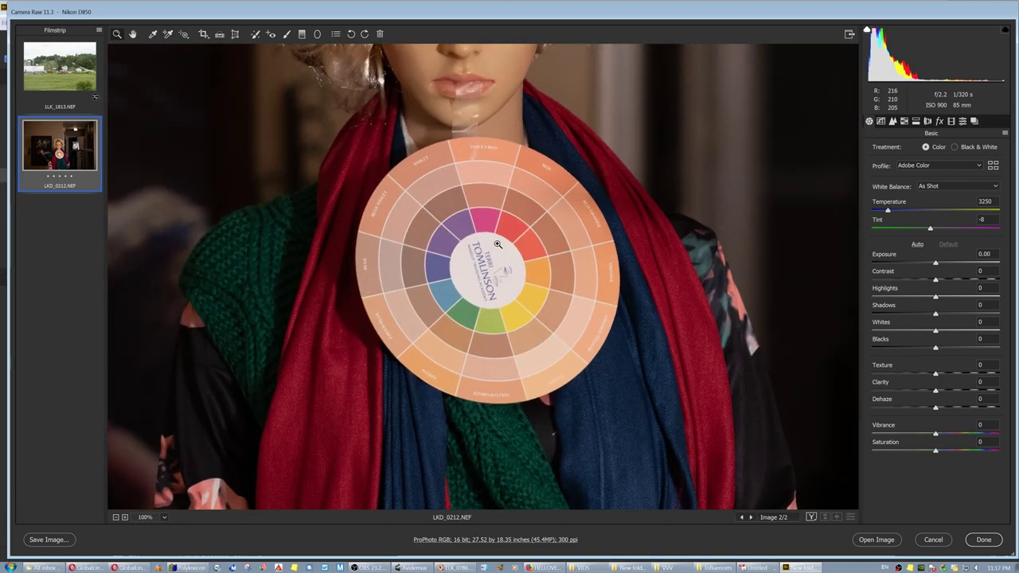
click(498, 245)
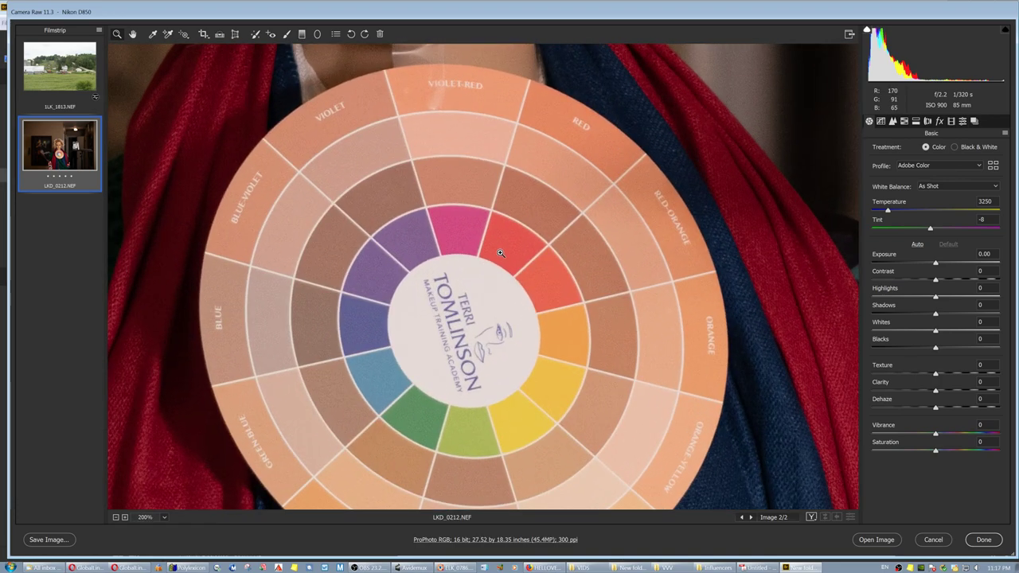
alt+click(500, 253)
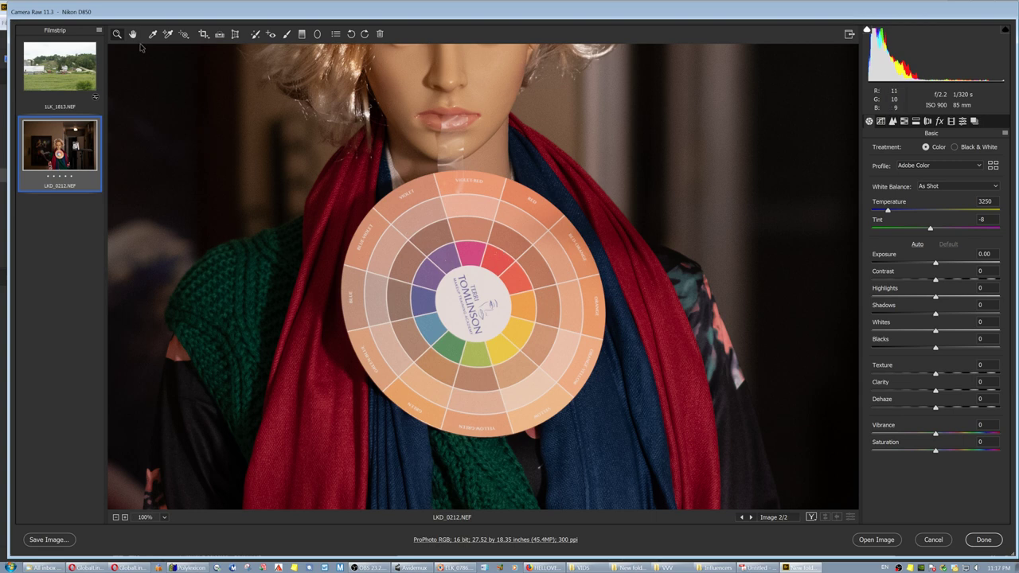
drag(253, 118, 302, 208)
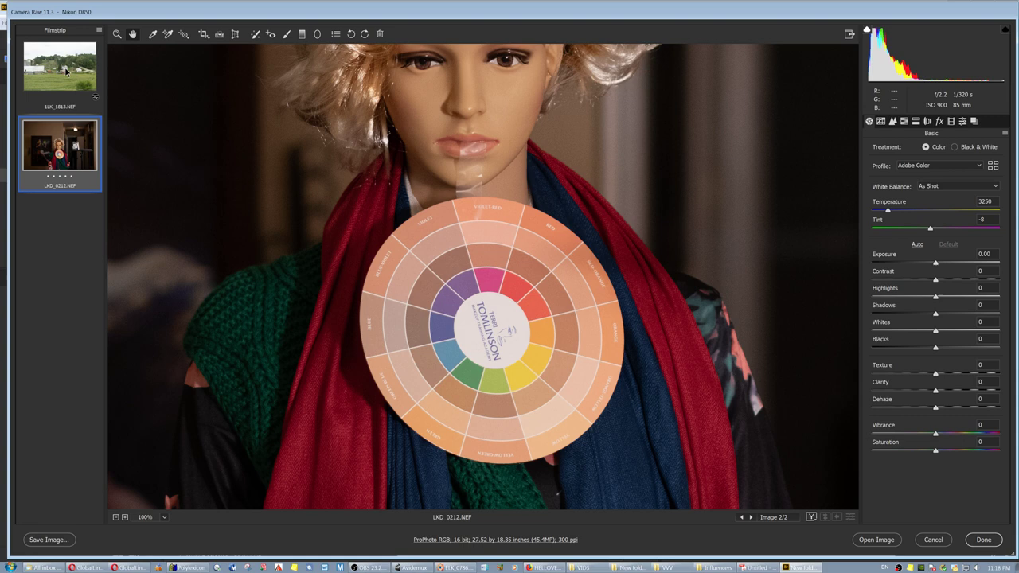
Step: Load the farm photo 1LK_1813.NEF from the Filmstrip
click(66, 72)
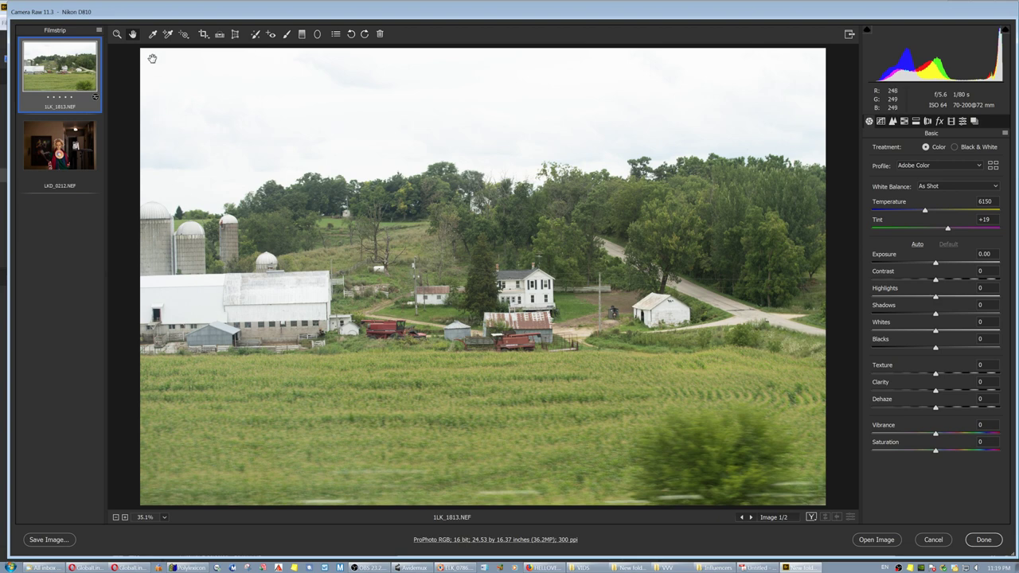
Step: Zoom the farm photo to 200% on the left barn roof
click(117, 34)
click(205, 300)
click(206, 299)
click(277, 220)
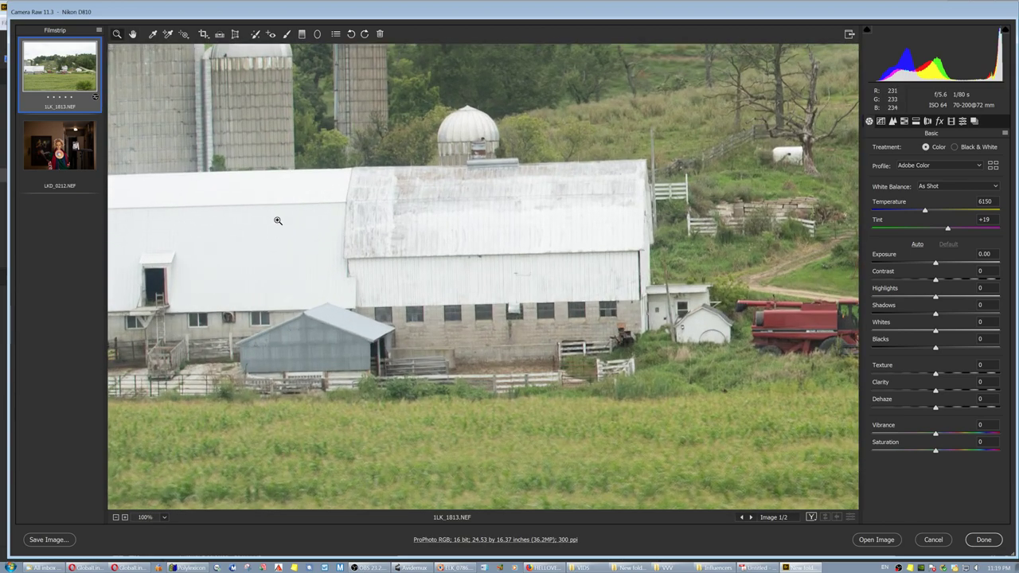
click(315, 191)
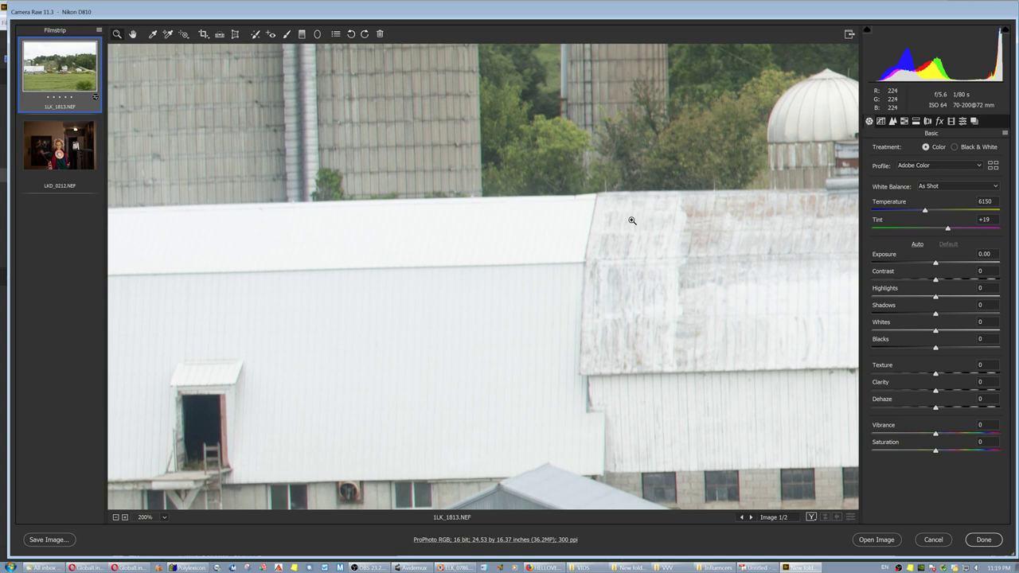
Step: Try the Adobe Standard profile, revert to Adobe Color, and apply the Cloudy white balance preset
click(916, 165)
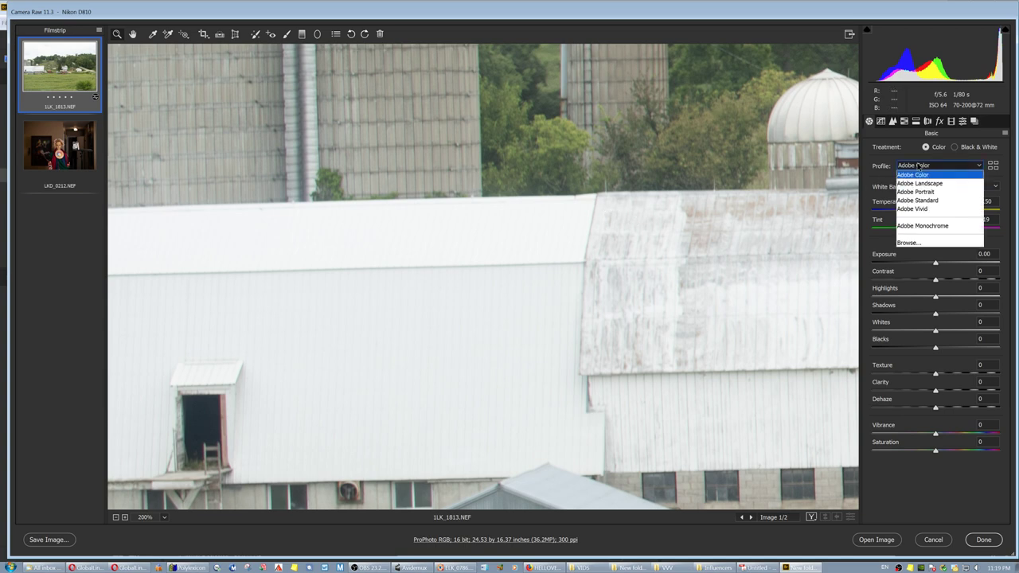
click(922, 201)
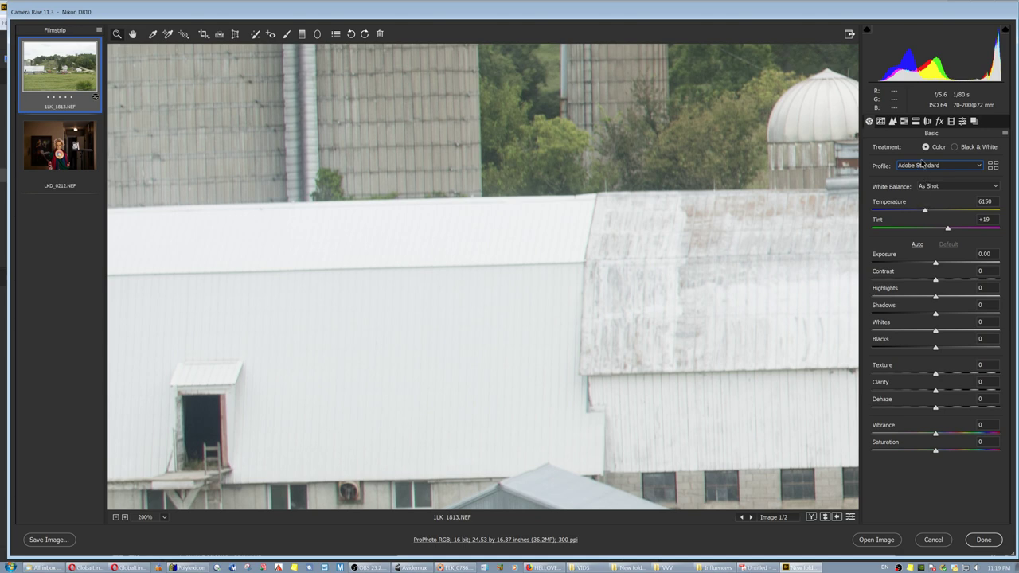
click(924, 166)
click(924, 179)
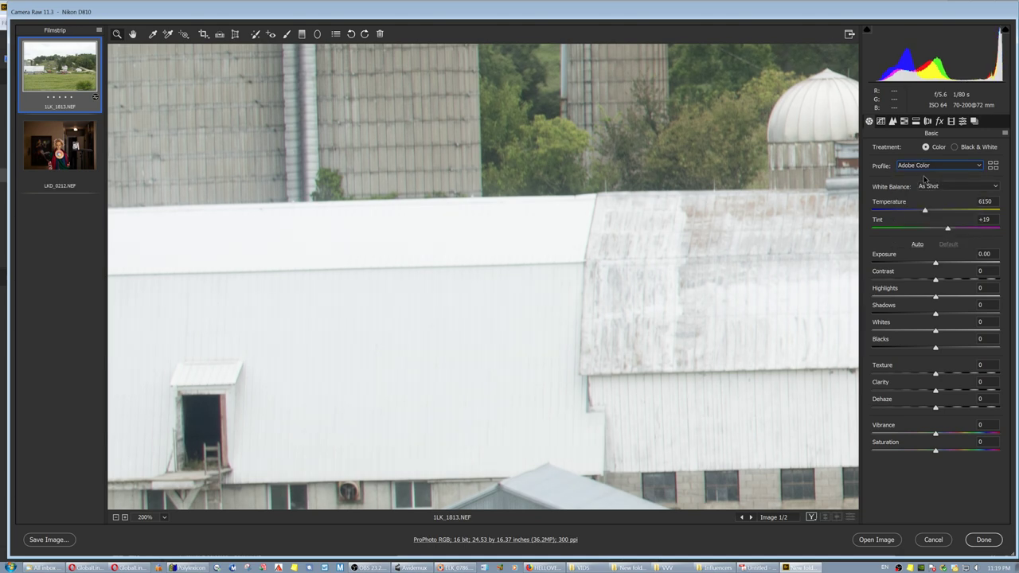
click(929, 187)
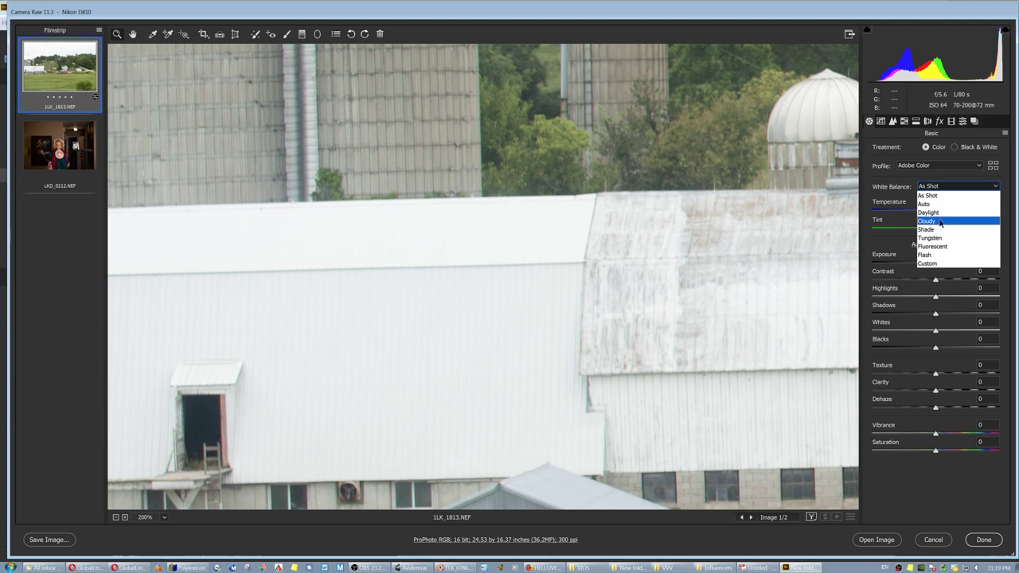
click(938, 221)
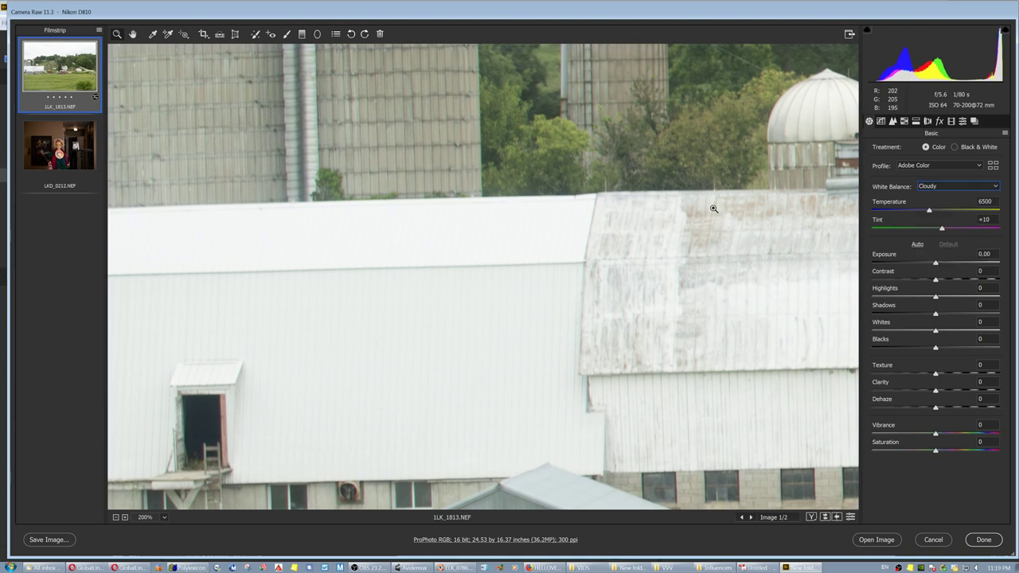
Step: Sample white balance from the white silo, then from the white barn wall
click(133, 34)
drag(605, 164, 452, 203)
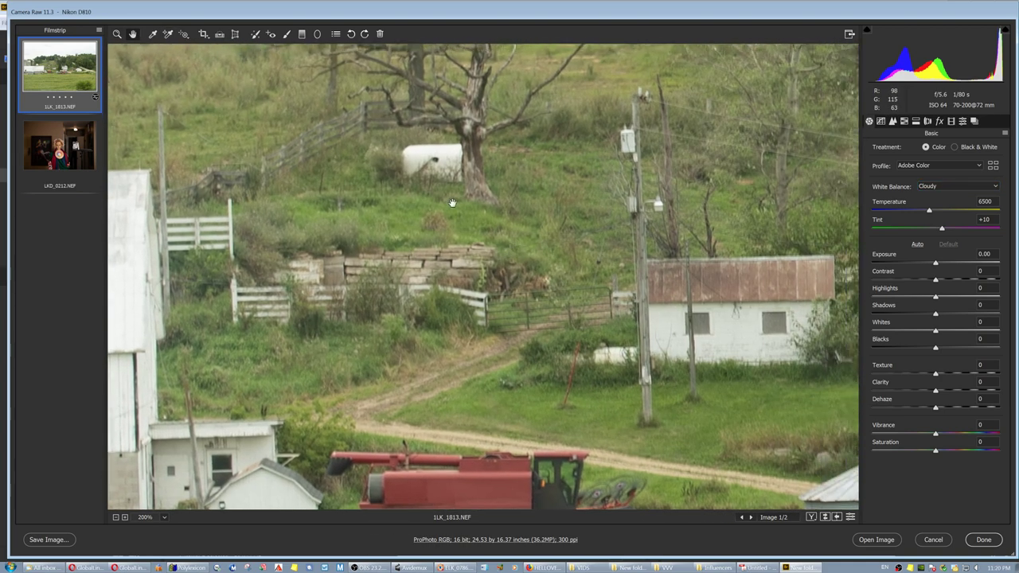
click(153, 34)
click(431, 148)
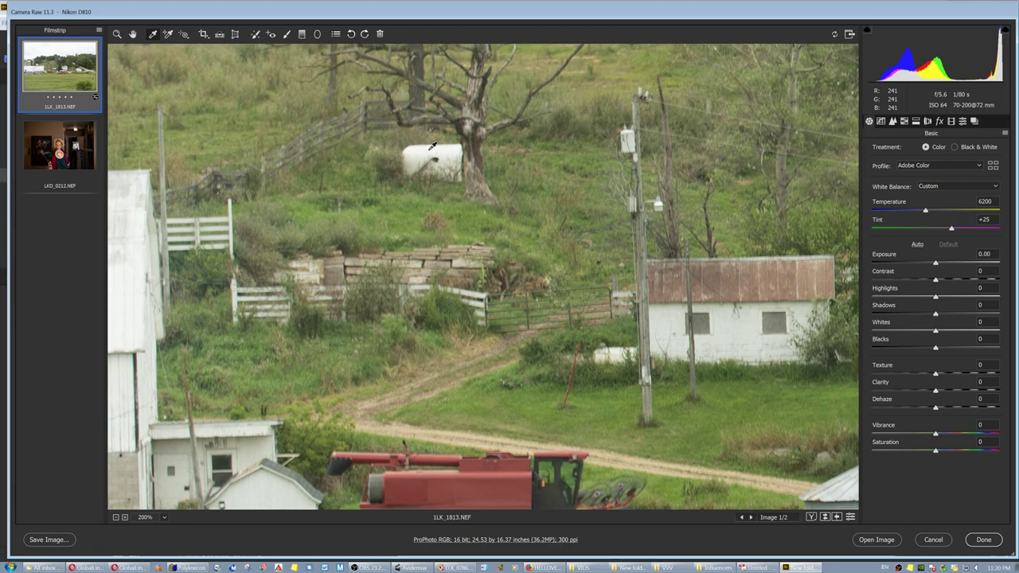
click(725, 321)
Step: Set white balance Temperature to 6400 while viewing the white farmhouse
click(133, 34)
drag(652, 236, 387, 204)
drag(705, 252, 428, 247)
drag(523, 247, 396, 255)
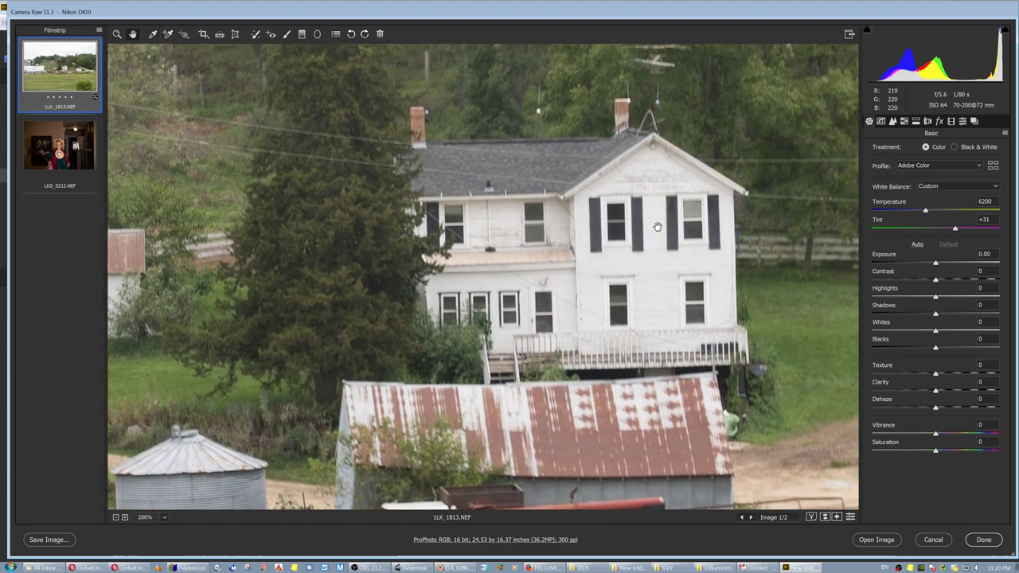
click(991, 202)
text(6400)
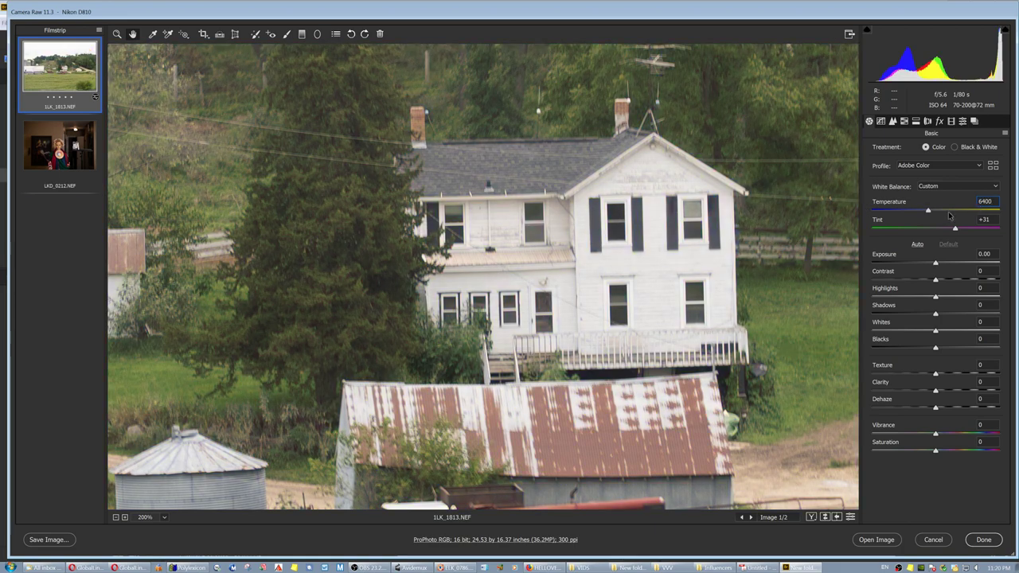
drag(211, 244, 450, 276)
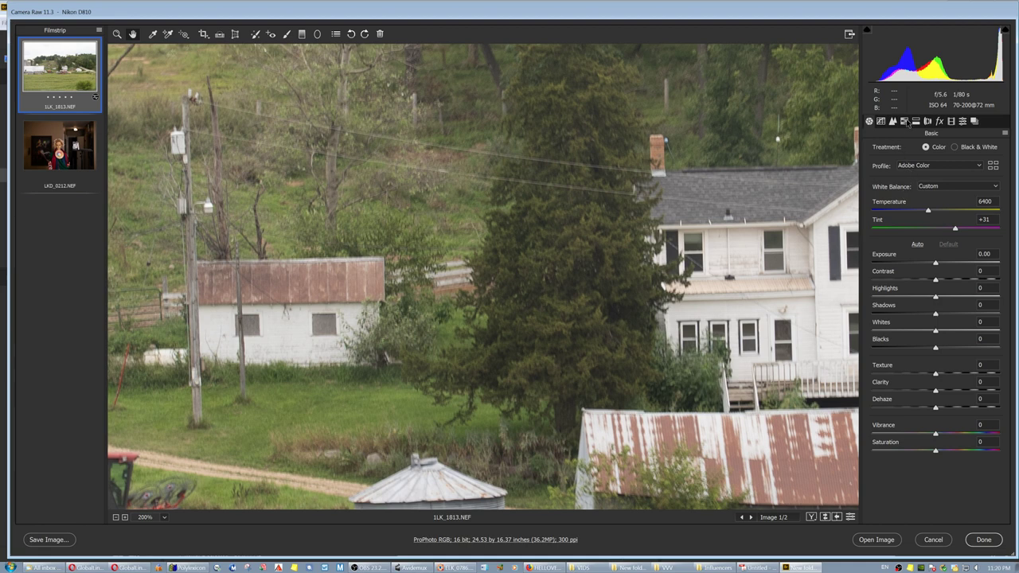
Step: In HSL, set Greens Hue to -16 and Greens Saturation to -18, checking Luminance
click(906, 121)
click(935, 240)
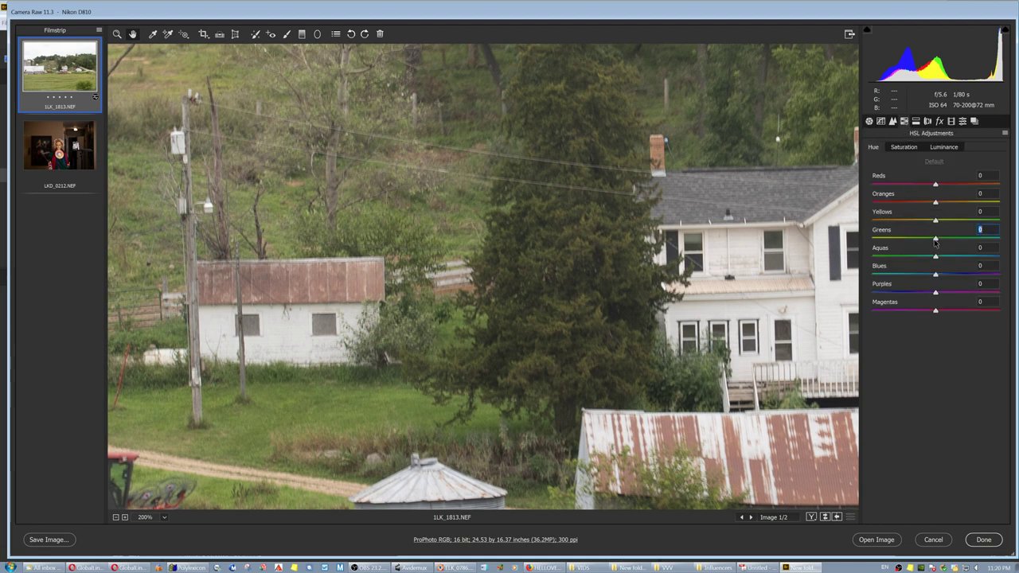
drag(936, 240, 925, 240)
click(903, 147)
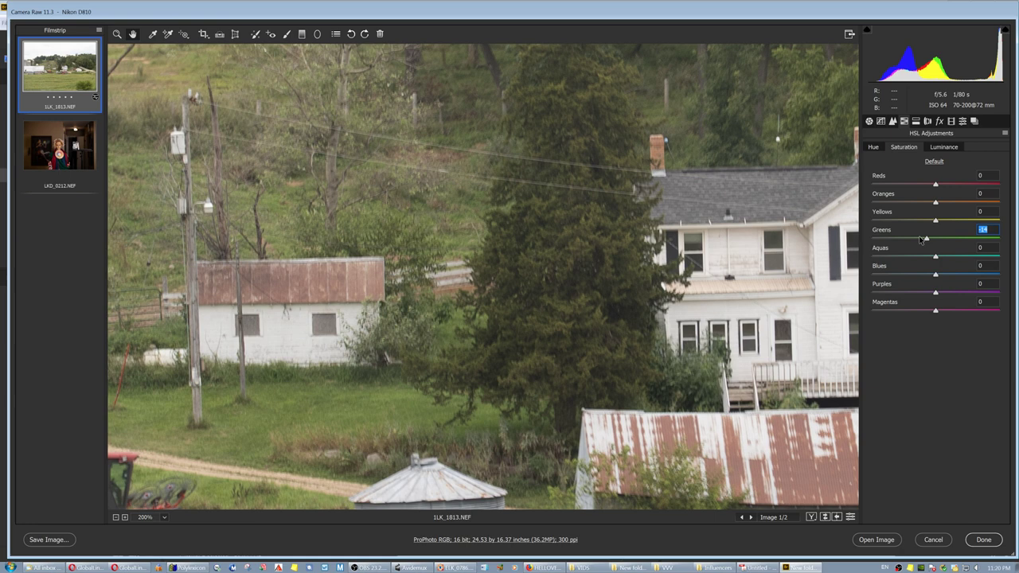
click(948, 152)
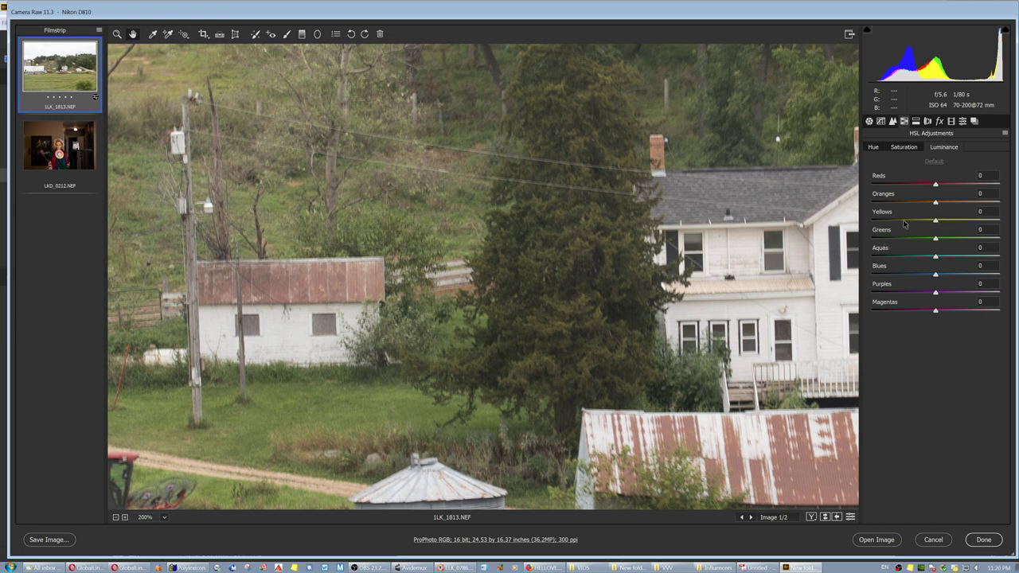
click(904, 146)
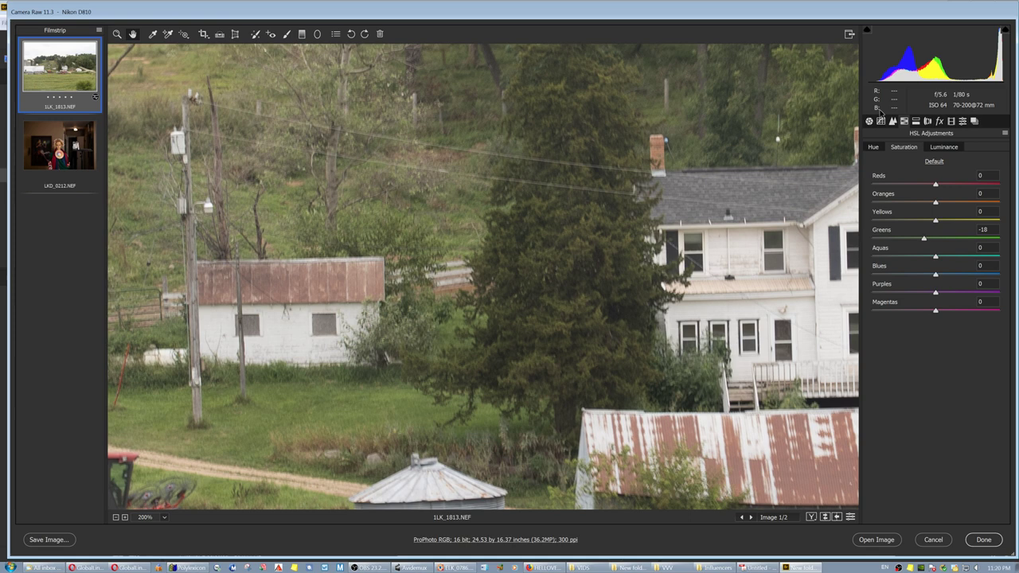
click(870, 121)
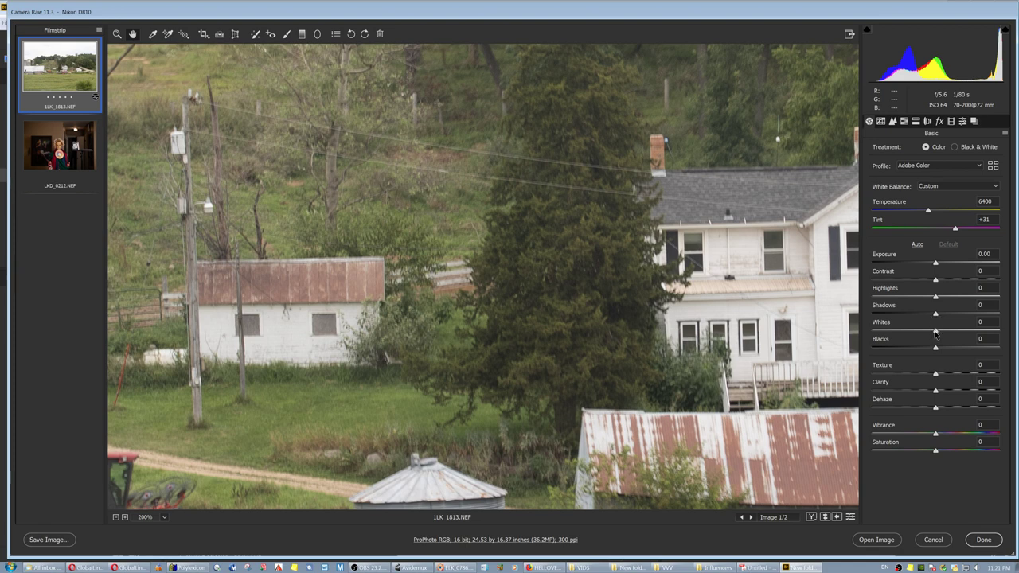
Step: Raise Whites to +14, fit the whole farm photo, and show the Before/After side-by-side view
drag(935, 332, 944, 335)
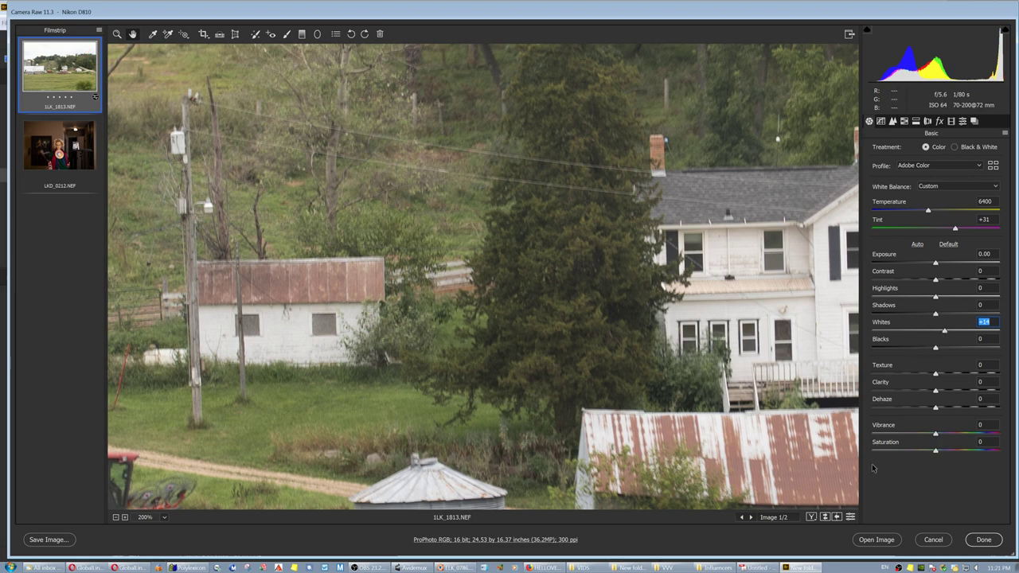
click(718, 381)
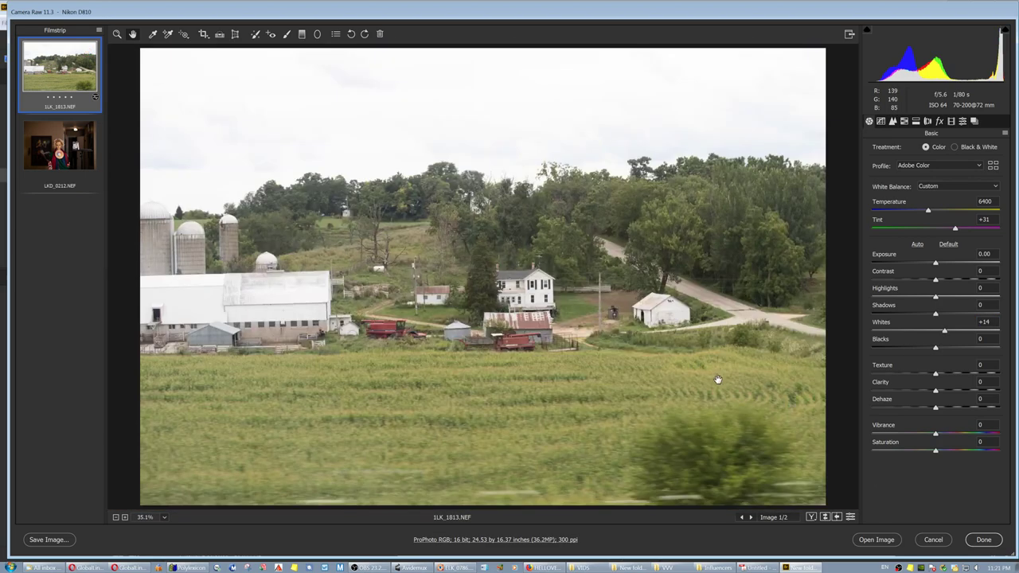
click(811, 517)
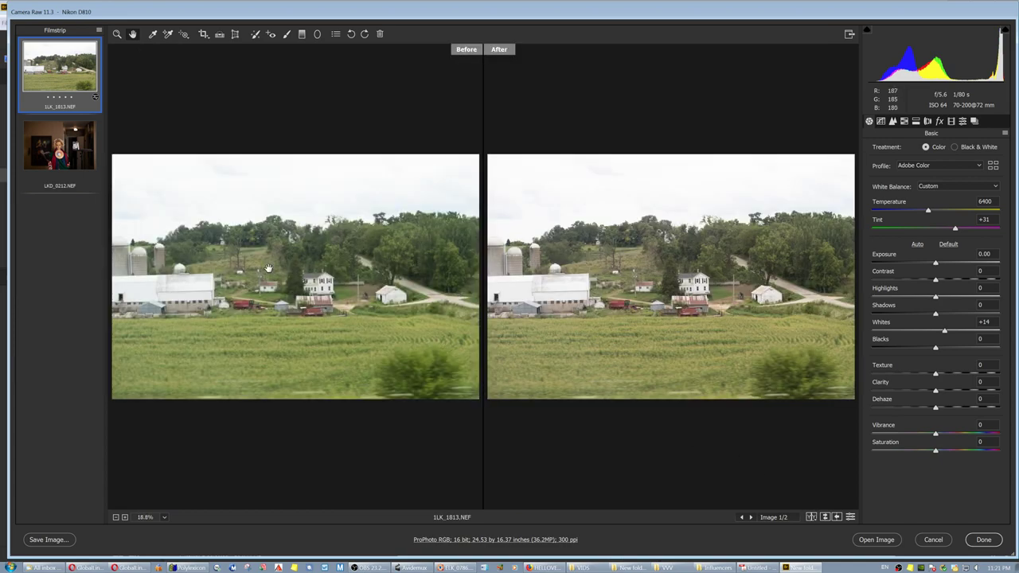
Step: Zoom the before/after comparison to 100% on the silos
click(119, 36)
click(164, 261)
click(162, 264)
click(173, 260)
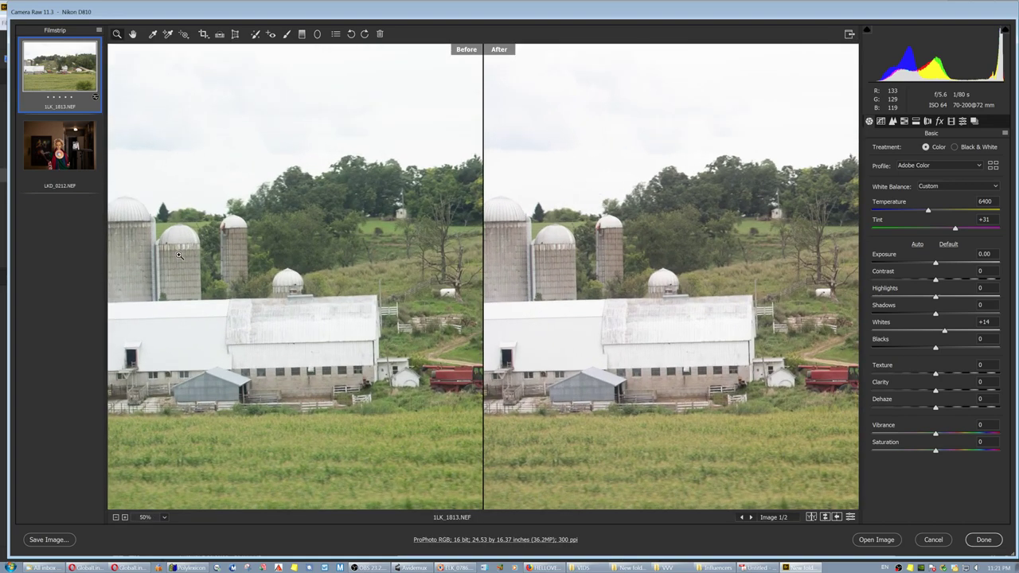
click(181, 254)
click(258, 303)
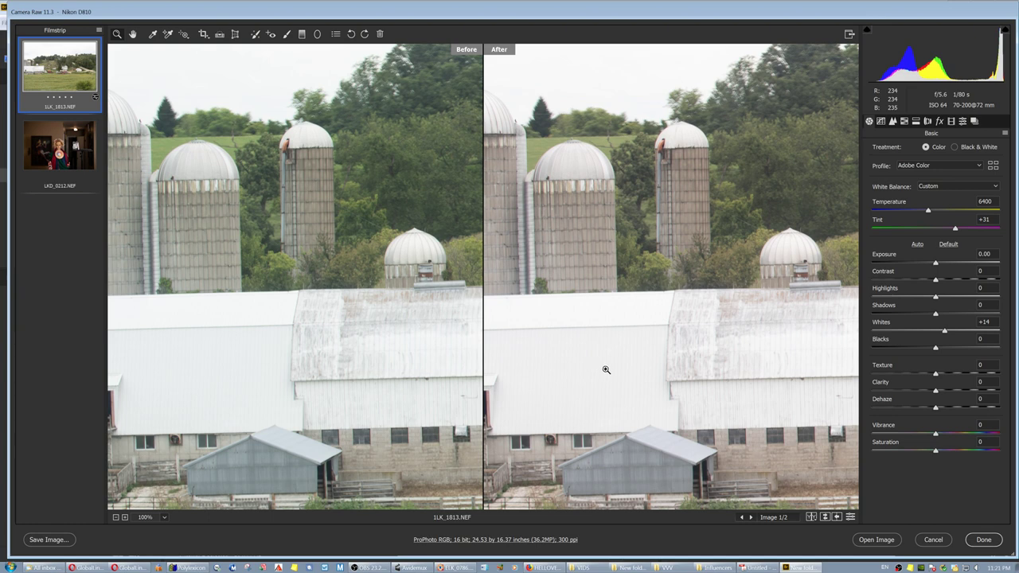
Step: Lower Tint to +26 and Exposure to -0.10, checking the barn wall and sky
click(955, 229)
drag(955, 230, 952, 230)
click(589, 330)
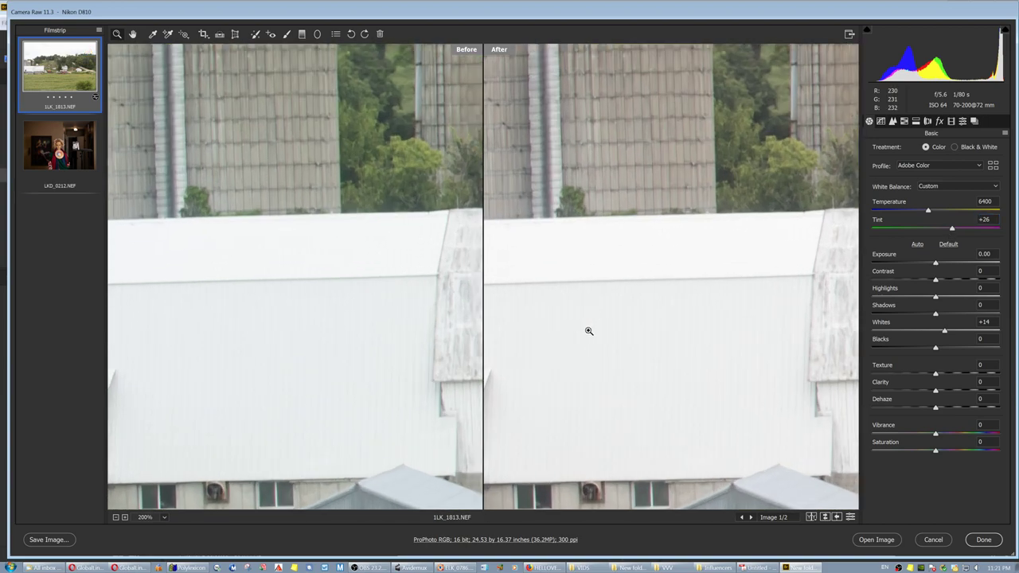
alt+click(650, 293)
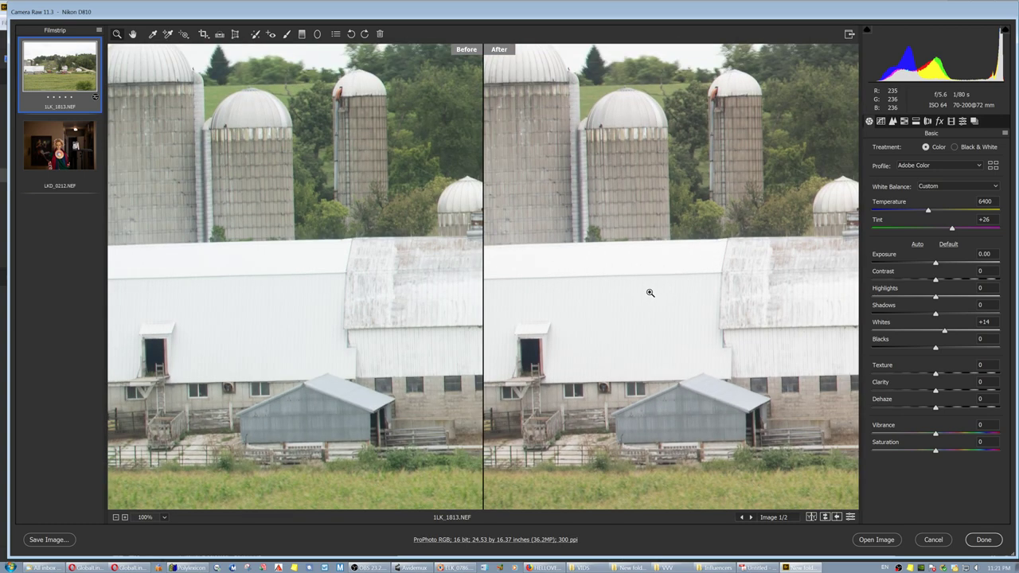
drag(937, 263, 935, 264)
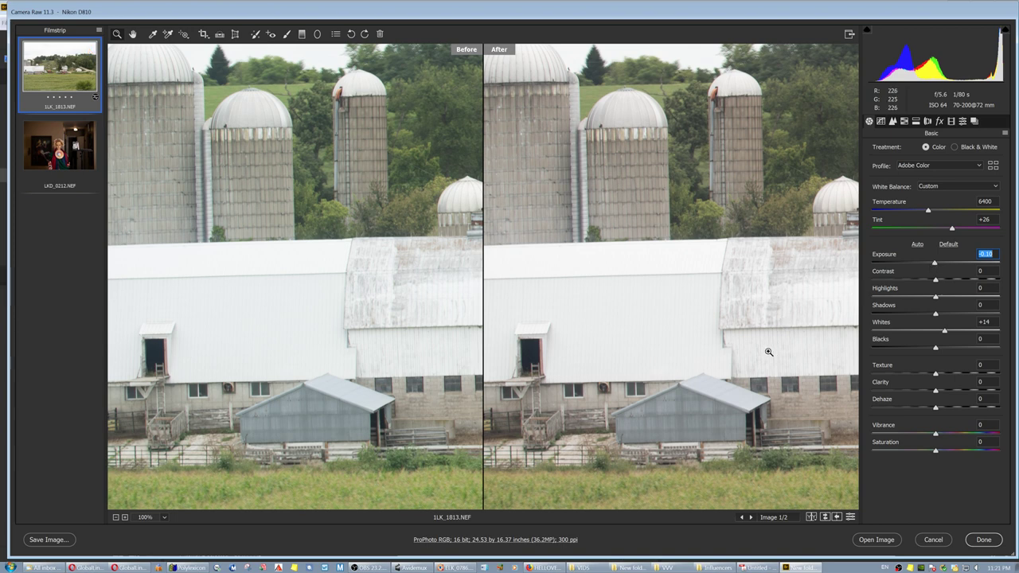
click(132, 34)
drag(211, 94, 282, 211)
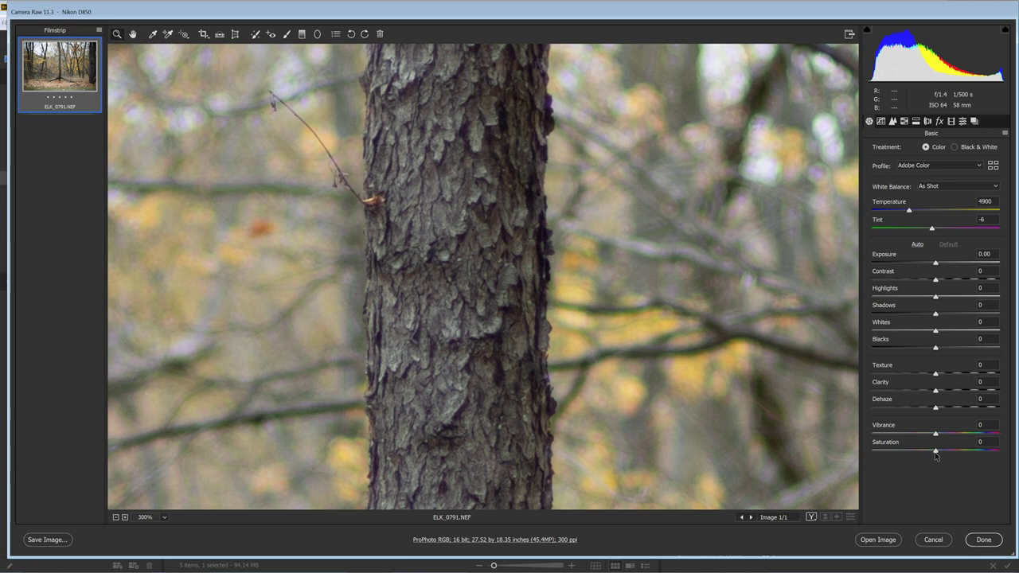
Step: Lower Basic Saturation sharply so ELK_0791.NEF looks almost monochrome
drag(936, 456, 891, 455)
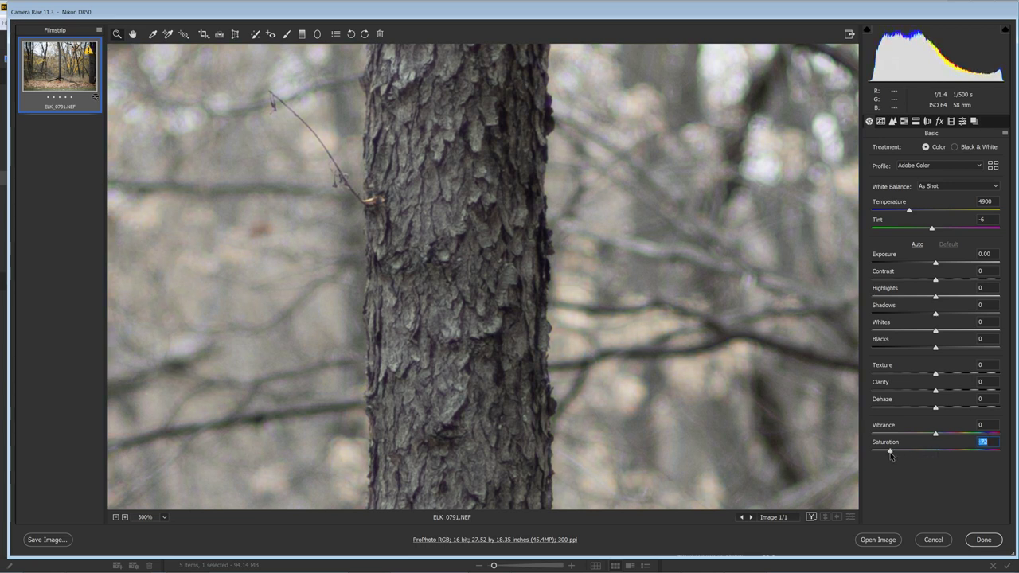